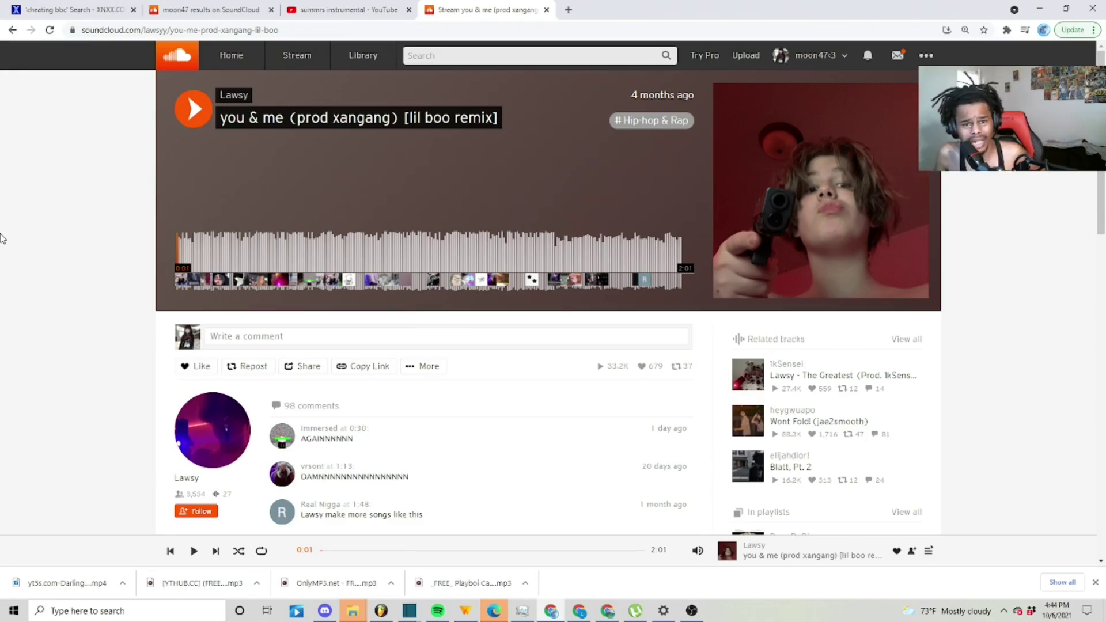
# Start Lawsy's 'you & me (prod xangang) [lil boo remix]' and let it play to 1:54
pyautogui.press('space')
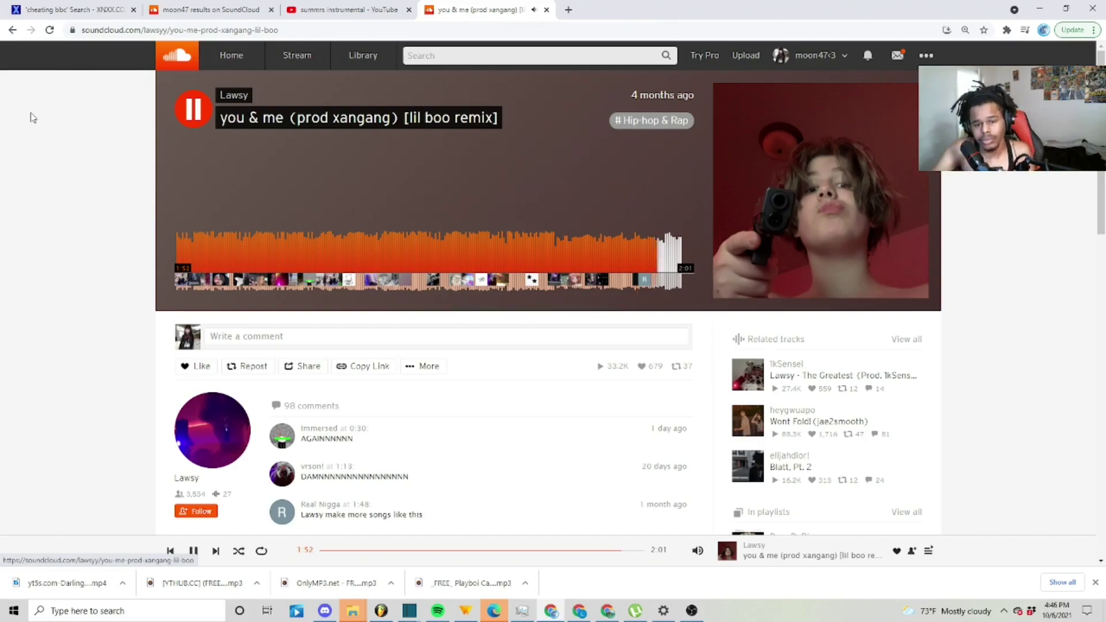
# Pause the 'you & me' remix and go to Lawsy's artist profile
pyautogui.click(194, 113)
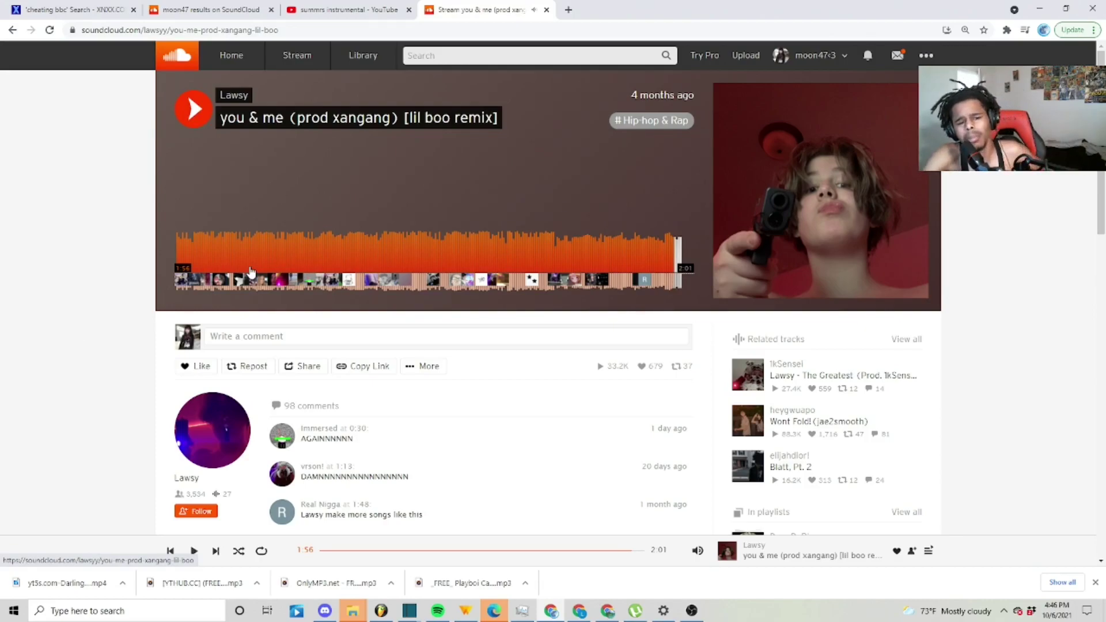
pyautogui.click(234, 95)
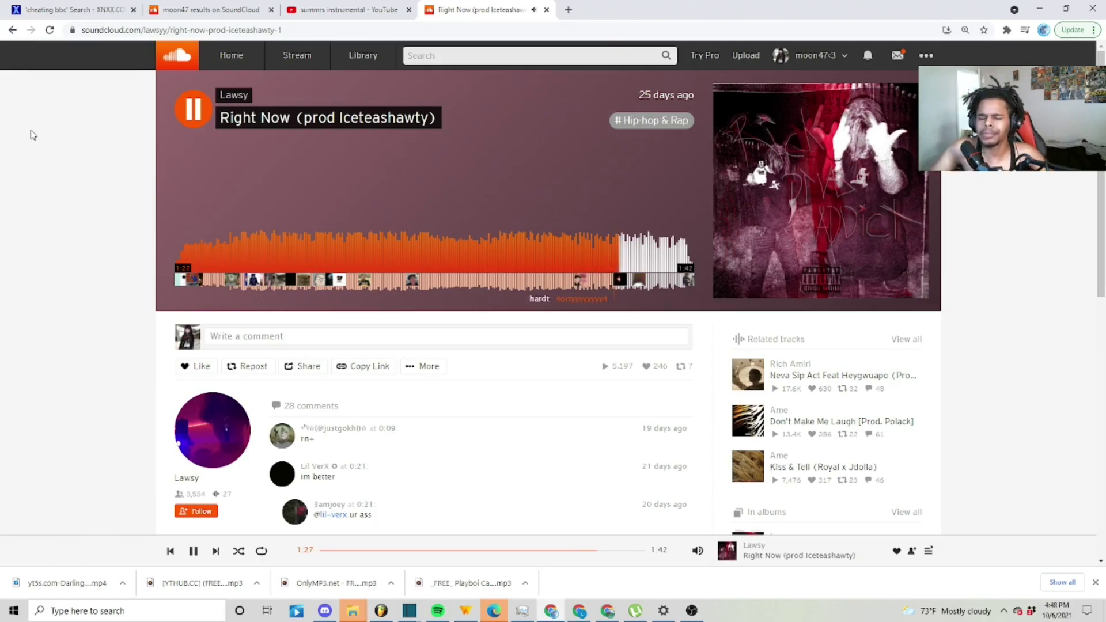
# Pause 'Right Now (prod Iceteashawty)' at 1:29
pyautogui.click(192, 105)
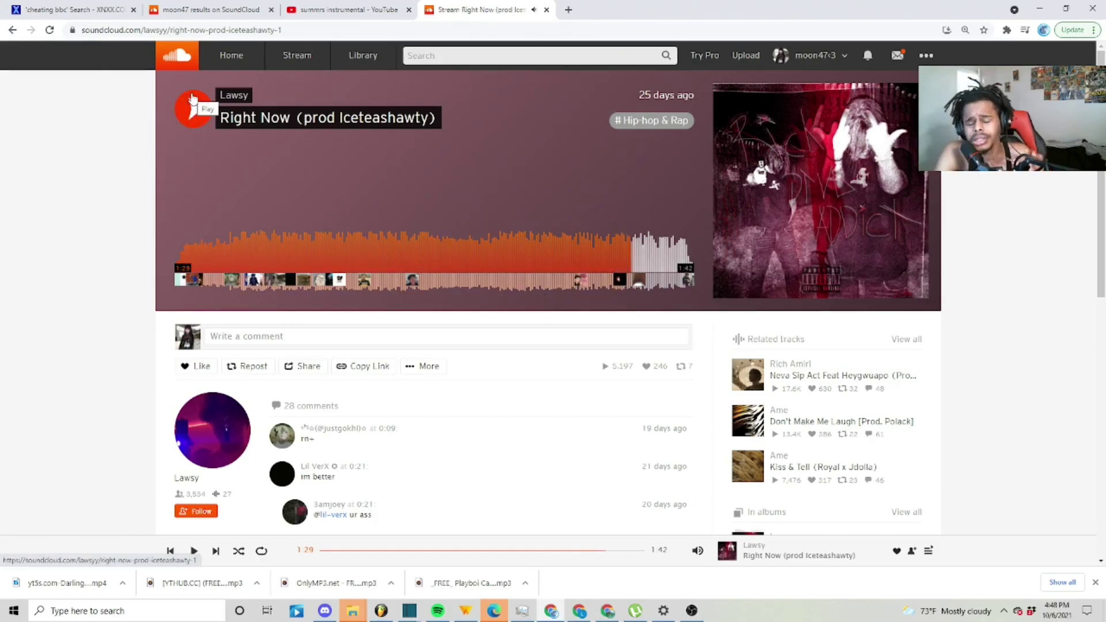